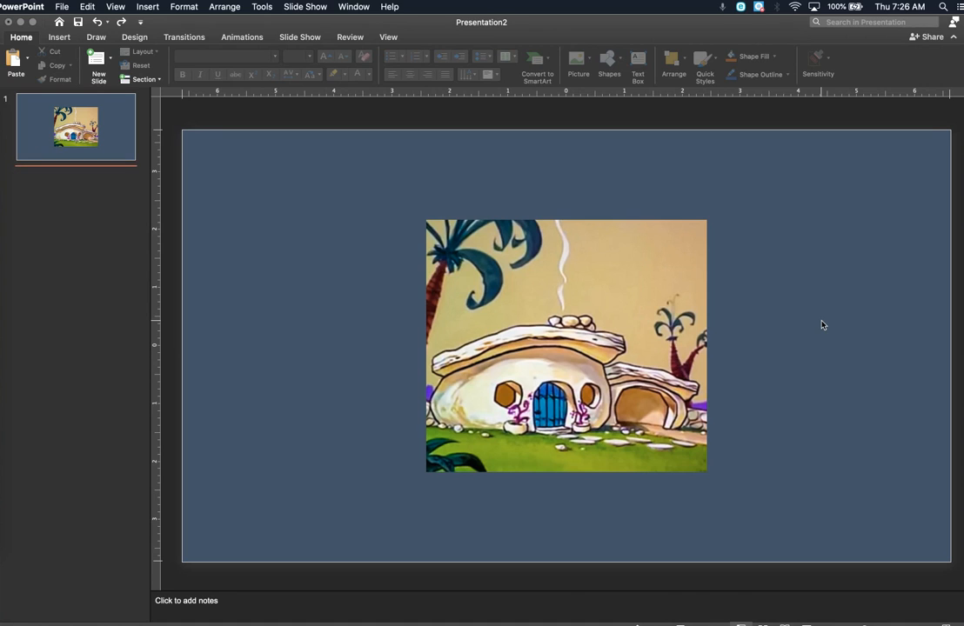
Step: Move the house picture toward the slide's upper left and enlarge it to about 7.33" high by 8.14" wide
left_click_drag(609, 347, 475, 267)
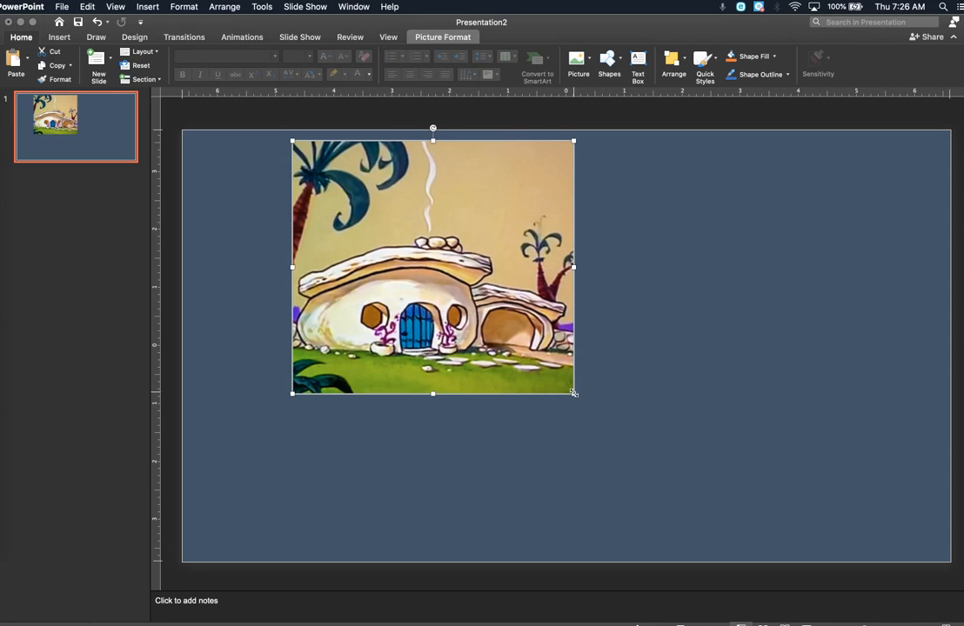
left_click_drag(573, 393, 762, 563)
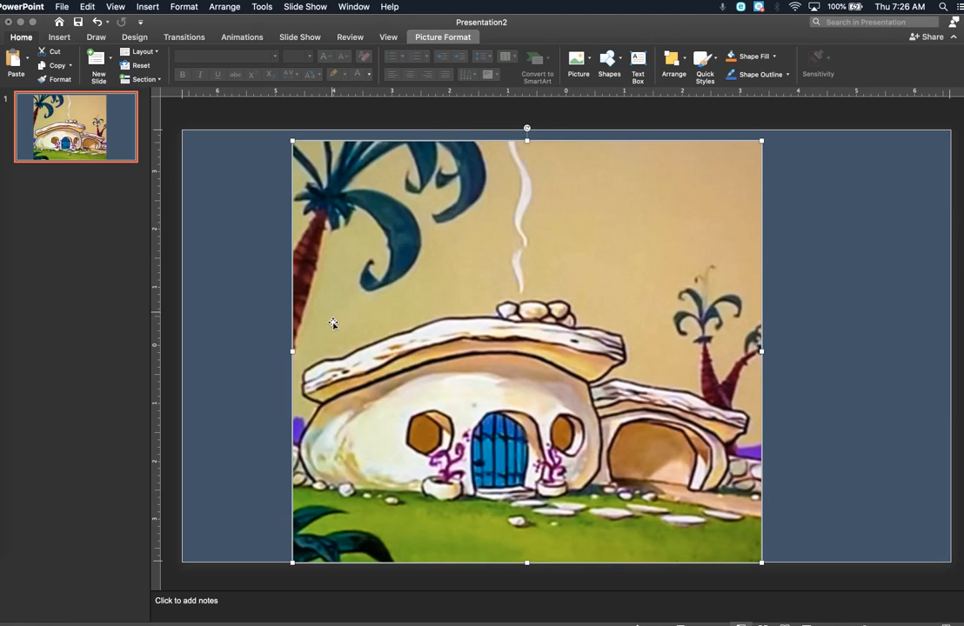
Step: Remove the house picture's background, marking the house's left end and the garage's right end to keep and the sky above the roof to remove
left_click(444, 38)
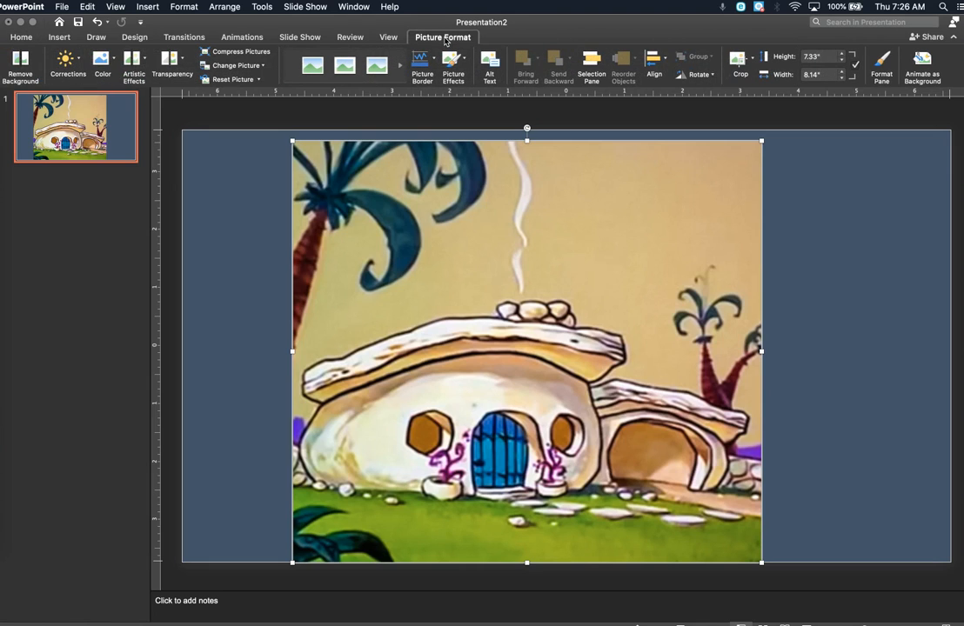
left_click(19, 65)
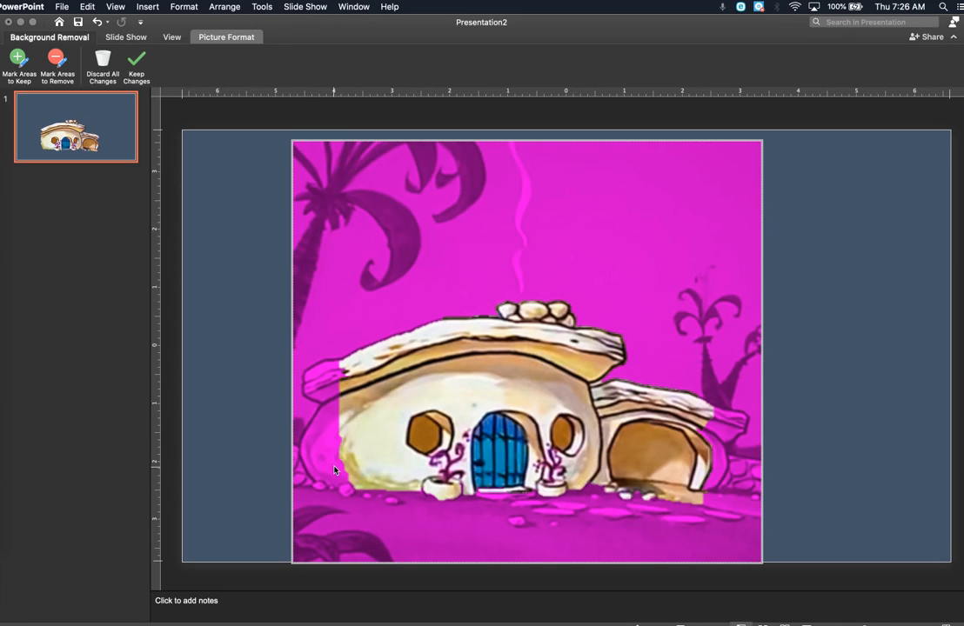
left_click(15, 61)
mouse_move(343, 365)
left_mouse_down()
mouse_move(315, 372)
mouse_move(323, 424)
mouse_move(310, 440)
mouse_move(351, 479)
left_mouse_up()
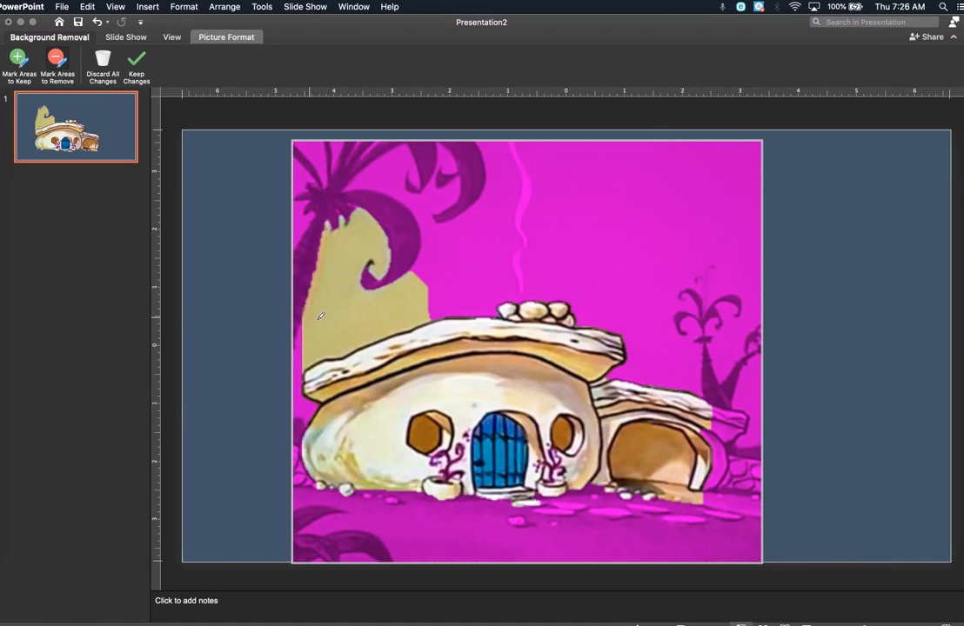
mouse_move(314, 349)
left_mouse_down()
mouse_move(409, 300)
mouse_move(366, 294)
mouse_move(334, 256)
left_mouse_up()
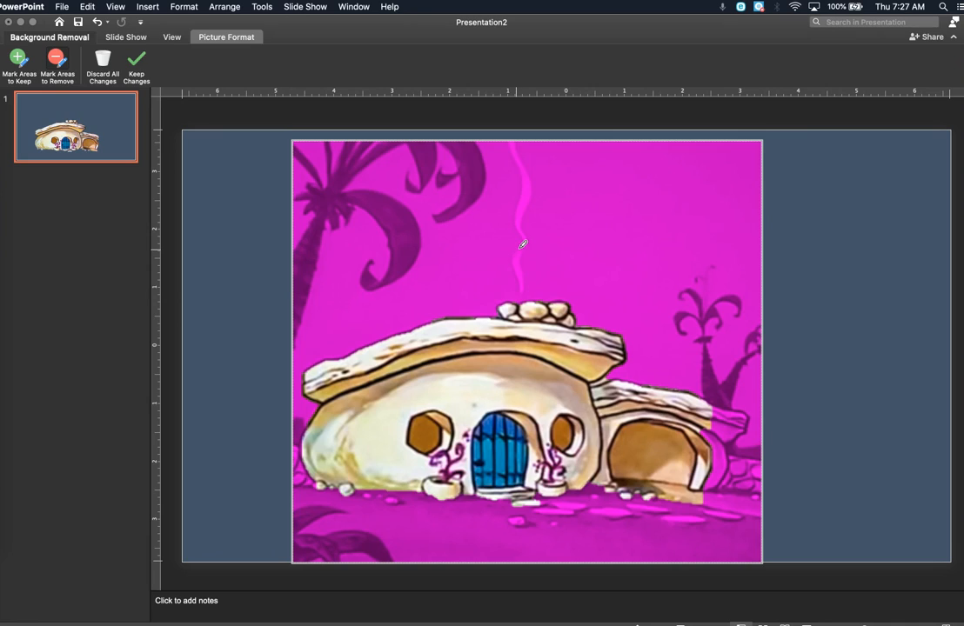
left_click(20, 61)
mouse_move(715, 409)
left_mouse_down()
mouse_move(736, 419)
mouse_move(716, 471)
mouse_move(787, 487)
left_mouse_up()
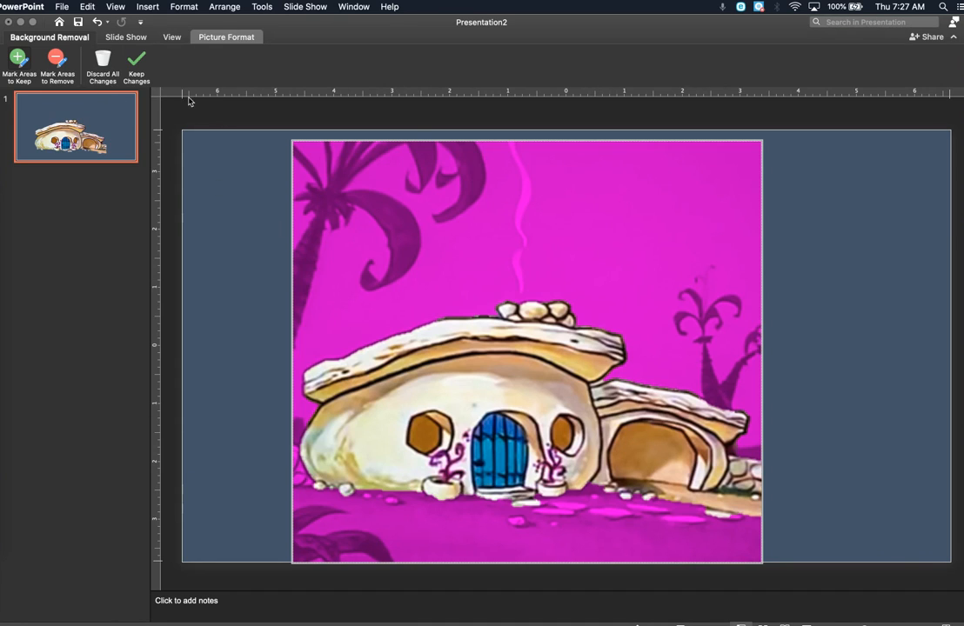
left_click(136, 62)
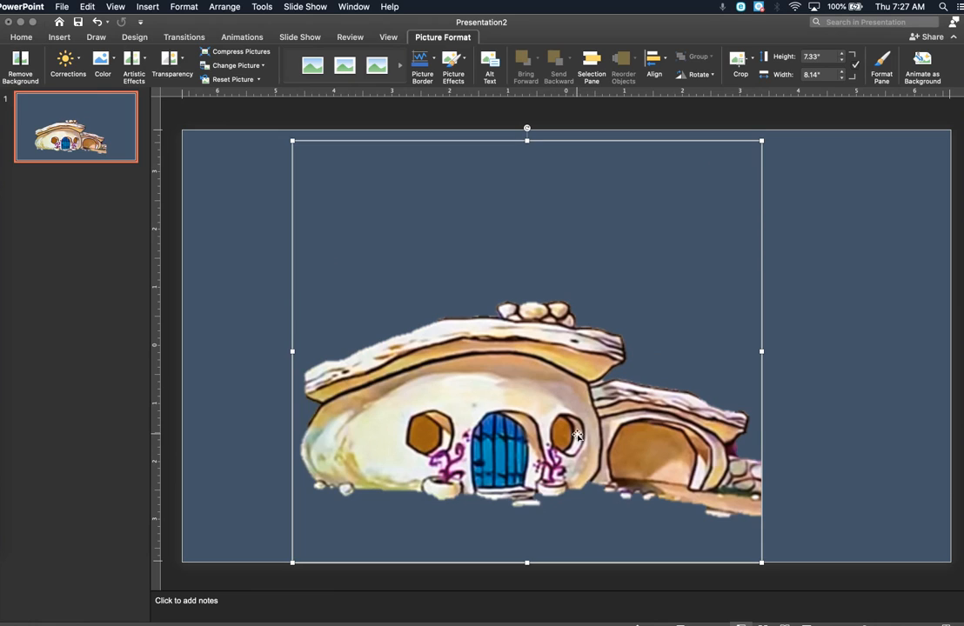
Step: Nudge the house picture upward and crop its empty margins on all four sides to about 3.81" high by 7.78" wide
left_click_drag(577, 436, 552, 423)
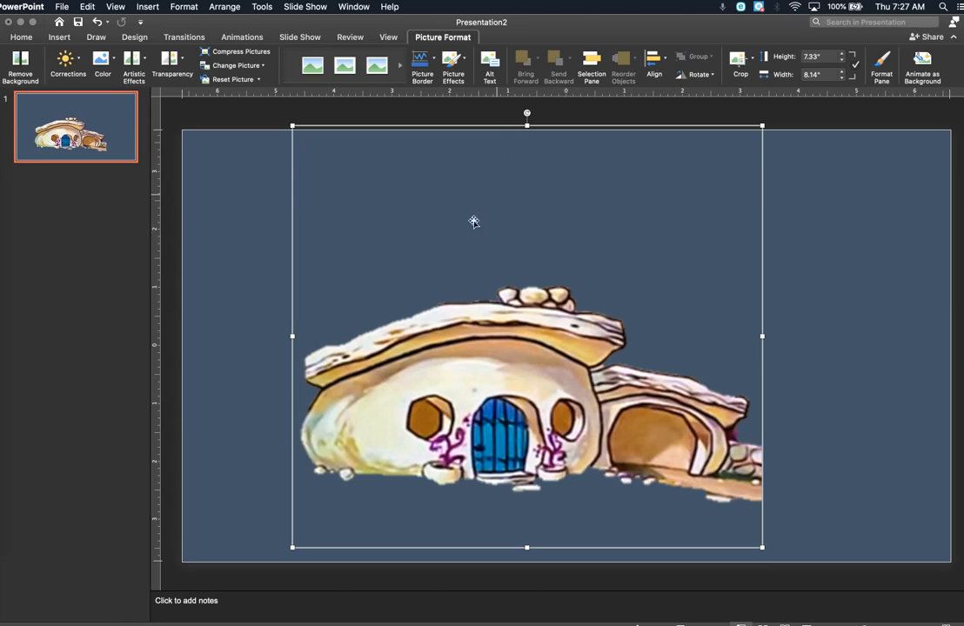
left_click_drag(474, 221, 475, 214)
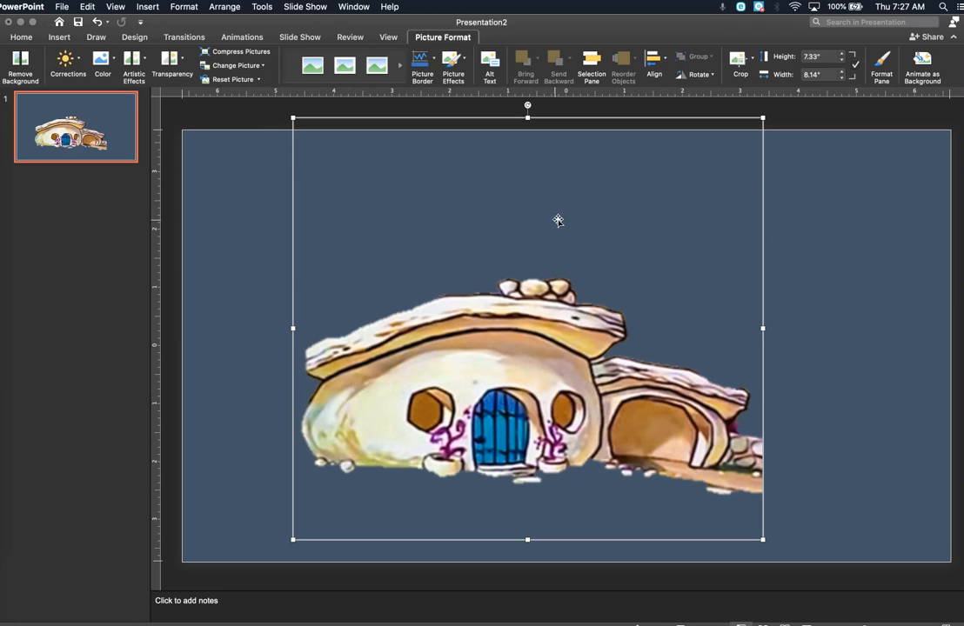
right_click(496, 360)
left_click(409, 300)
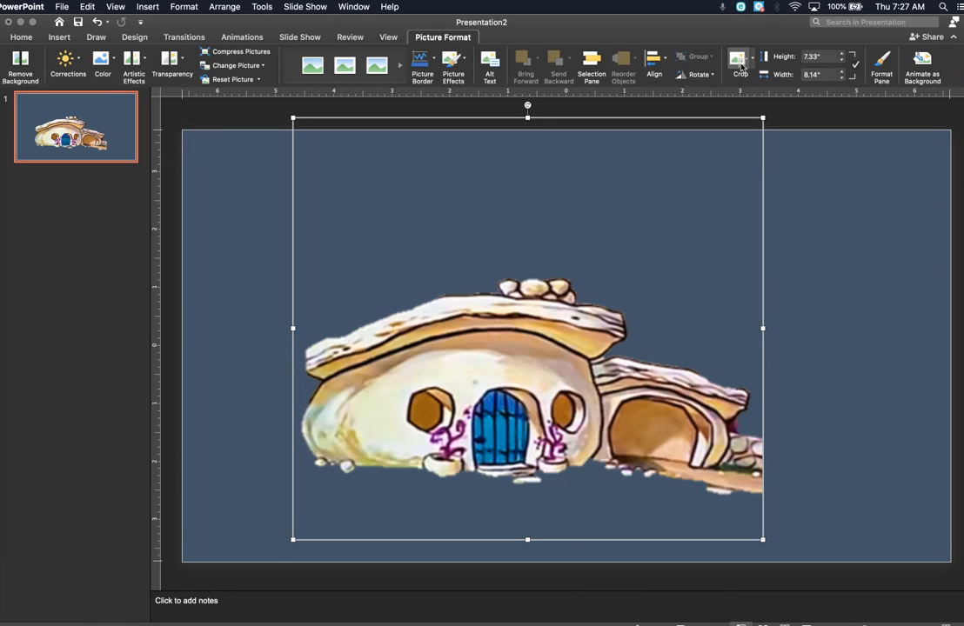
left_click(738, 61)
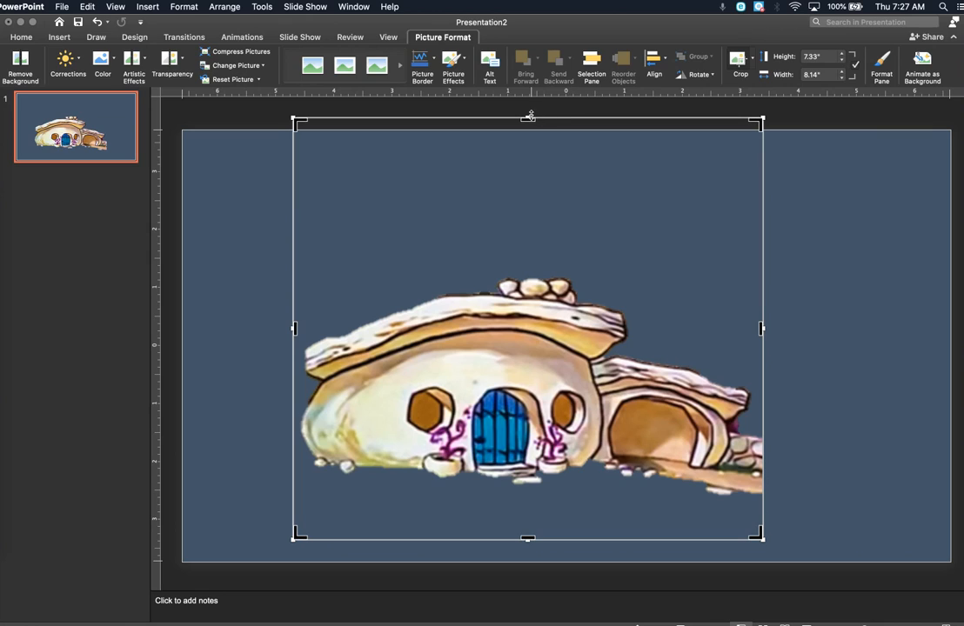
left_click_drag(527, 119, 520, 271)
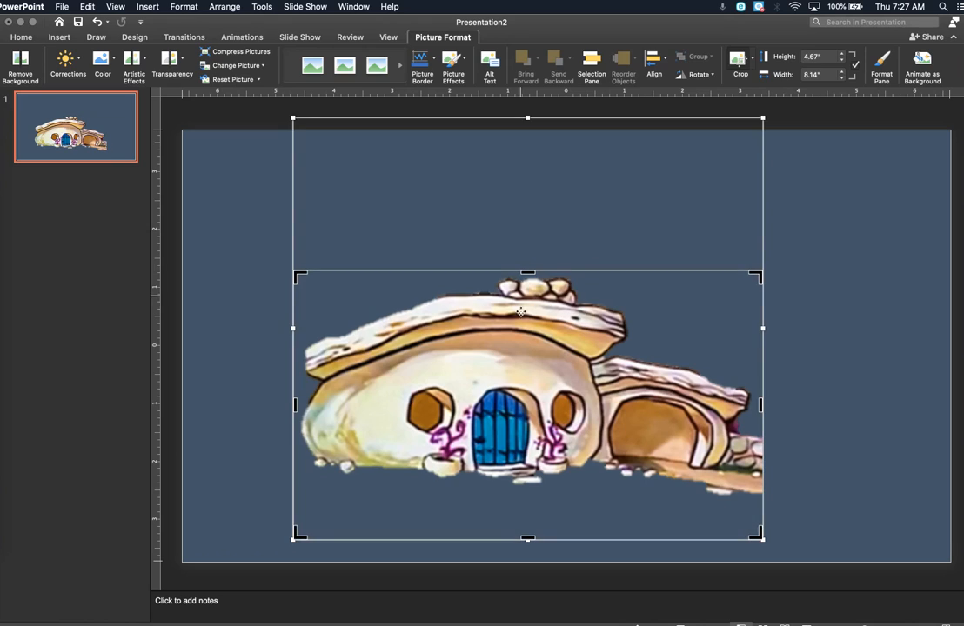
left_click_drag(527, 539, 527, 490)
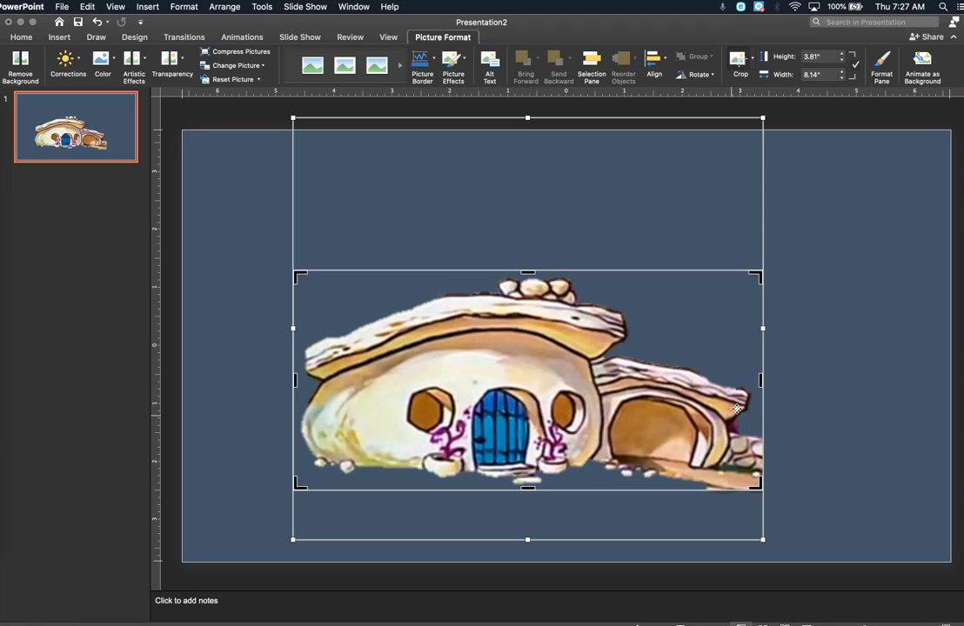
left_click_drag(761, 380, 750, 383)
left_click_drag(295, 380, 301, 380)
left_click(804, 385)
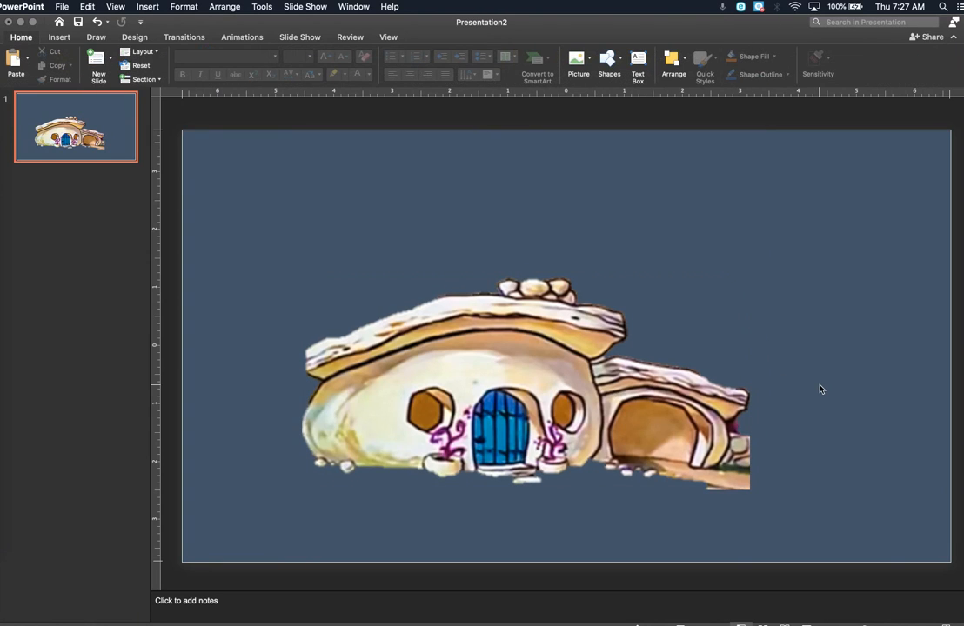
Step: Move the cropped house into the slide's upper-left corner and scale it down slightly
left_click_drag(498, 422, 492, 365)
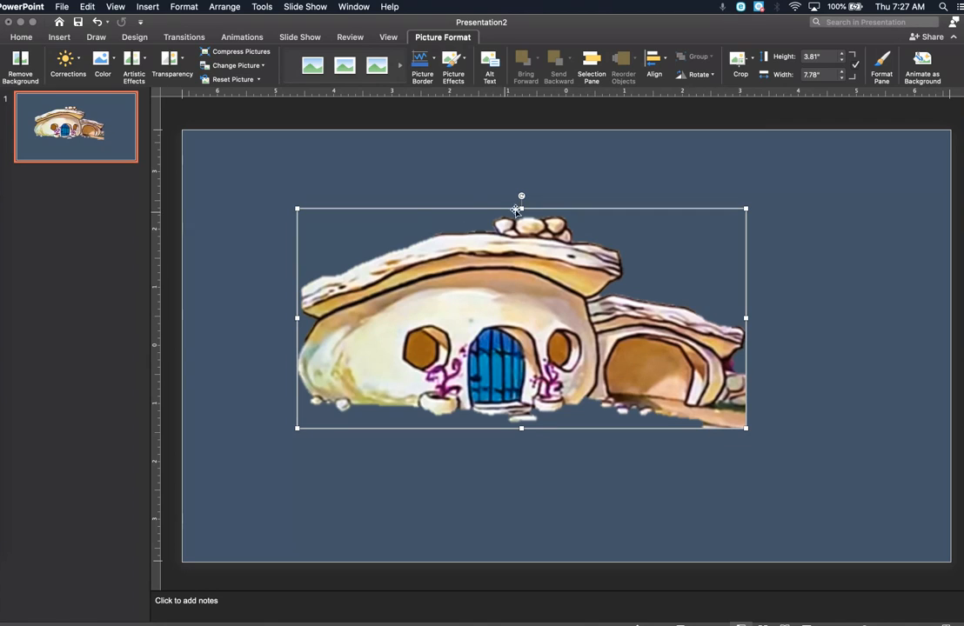
left_click_drag(510, 323, 405, 243)
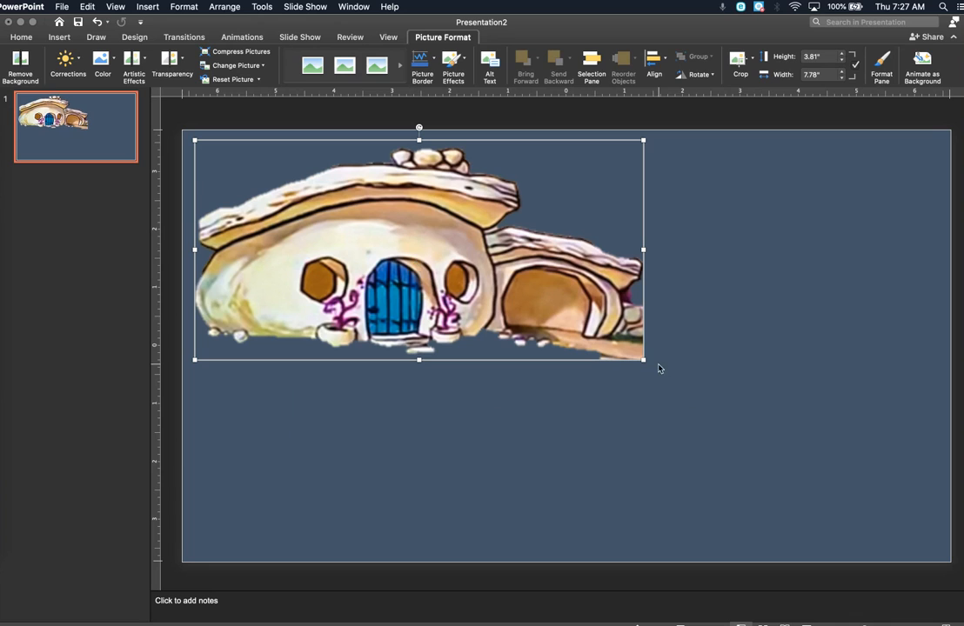
left_click_drag(644, 357, 815, 483)
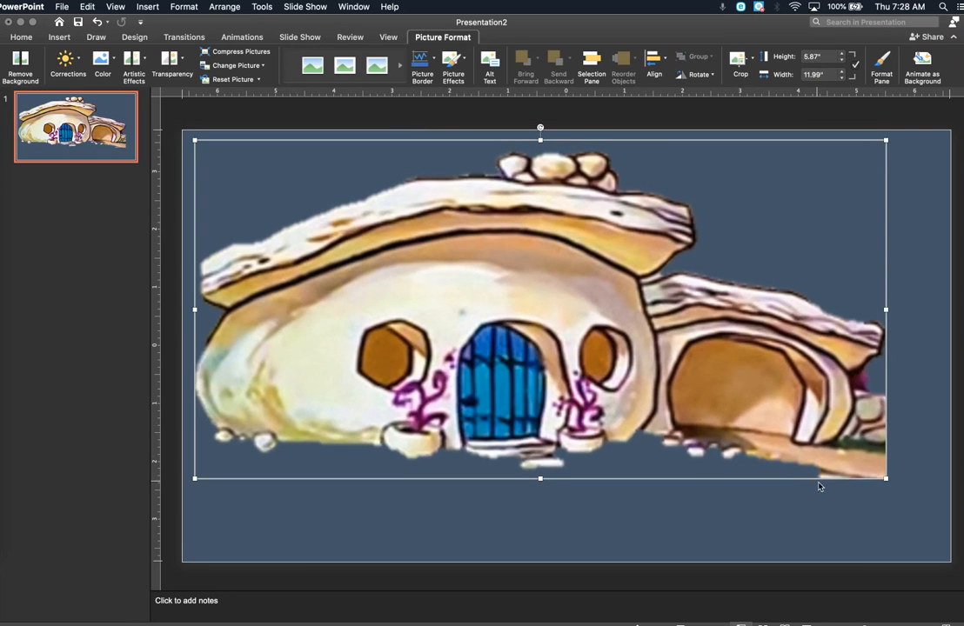
left_click_drag(885, 479, 628, 350)
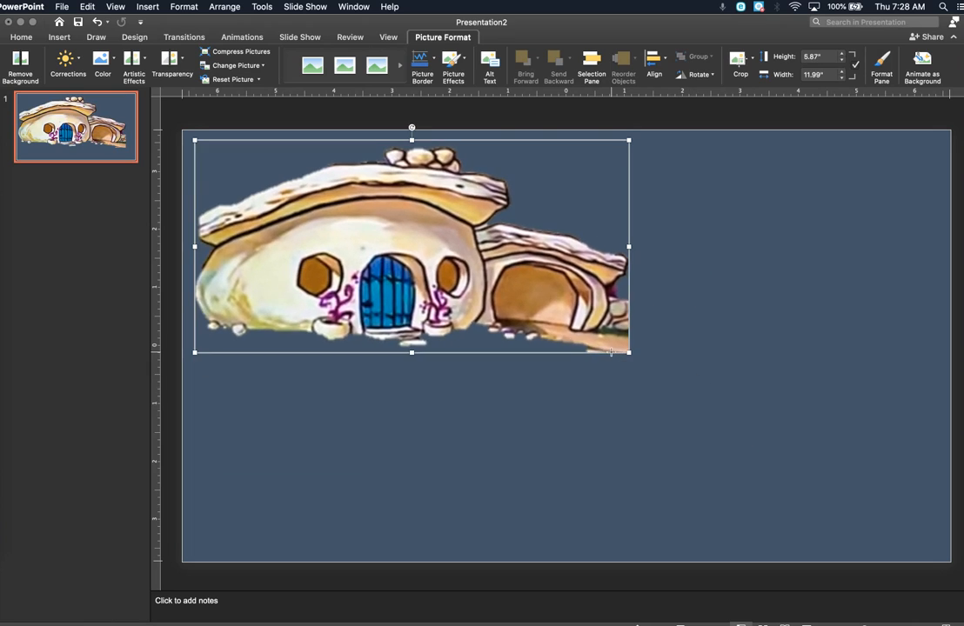
left_click_drag(396, 270, 388, 260)
left_click(432, 431)
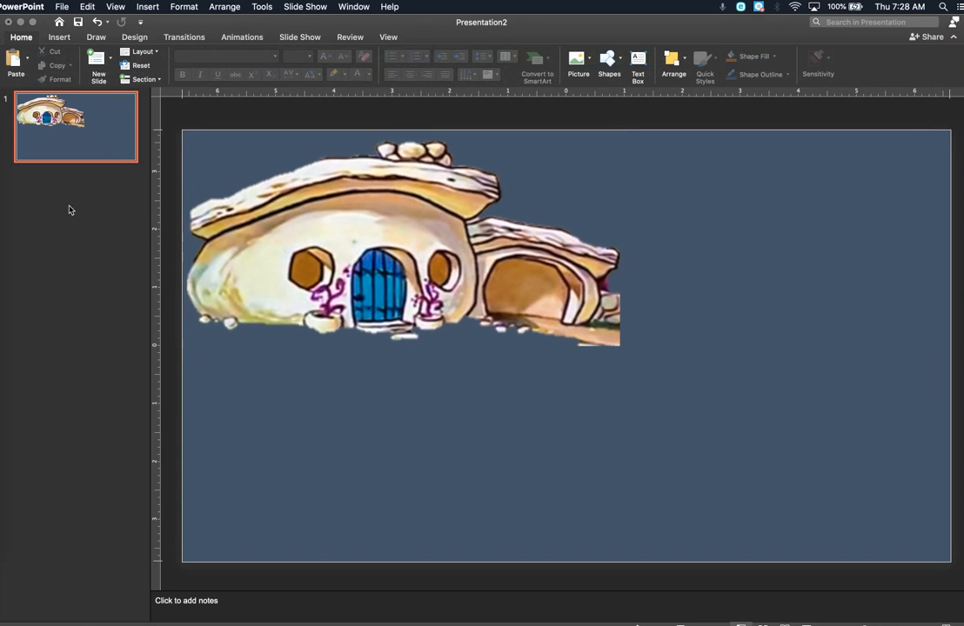
Step: Switch to Chrome and copy the orange car picture from the "cartoon image of a car" search results
left_click(3, 252)
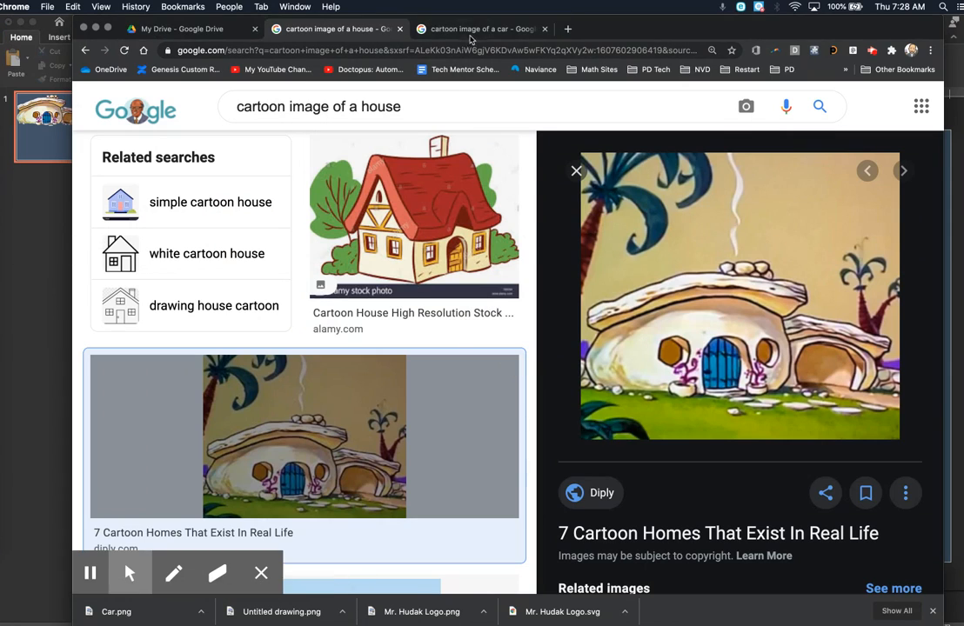
left_click(470, 30)
right_click(662, 242)
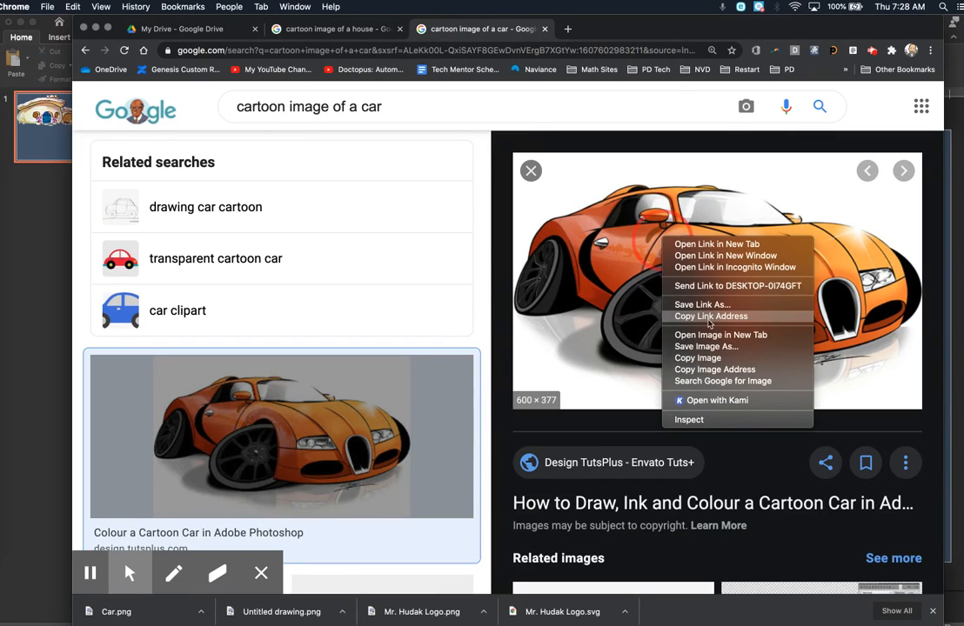
left_click(712, 358)
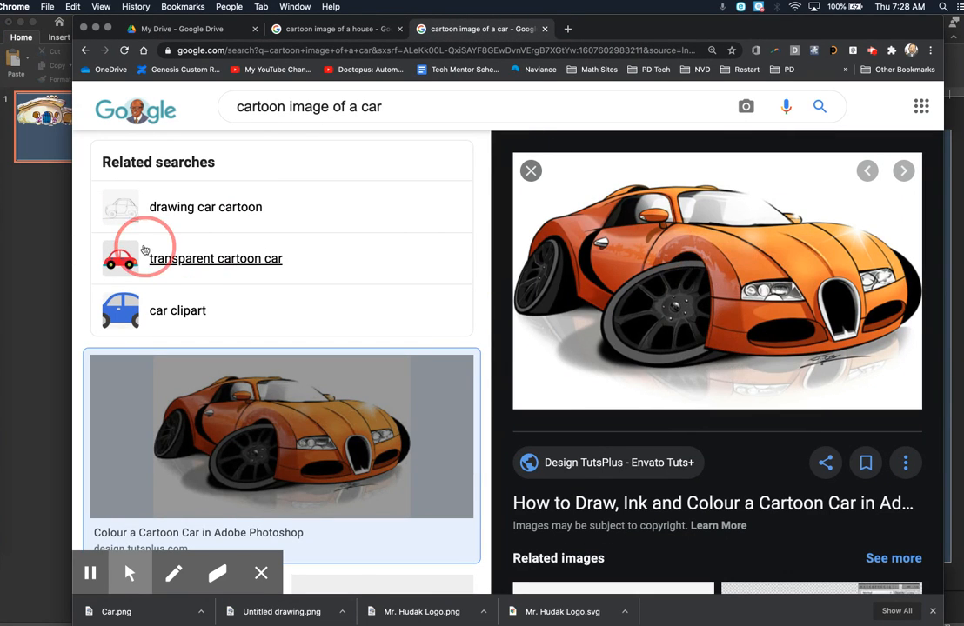
Step: Return to PowerPoint, paste the car picture onto the slide and shift it toward the lower right
left_click(7, 257)
right_click(627, 405)
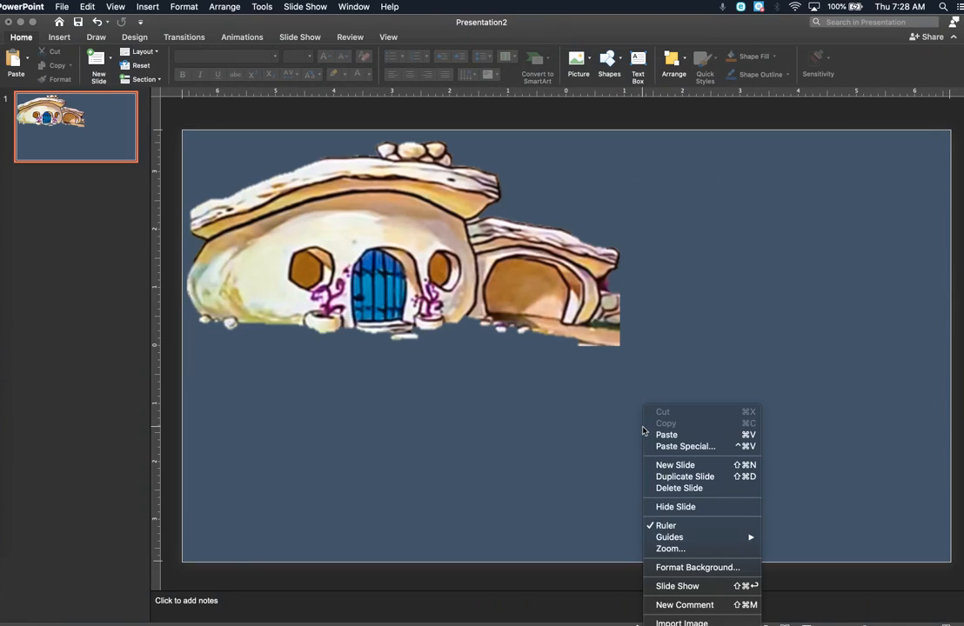
left_click(679, 435)
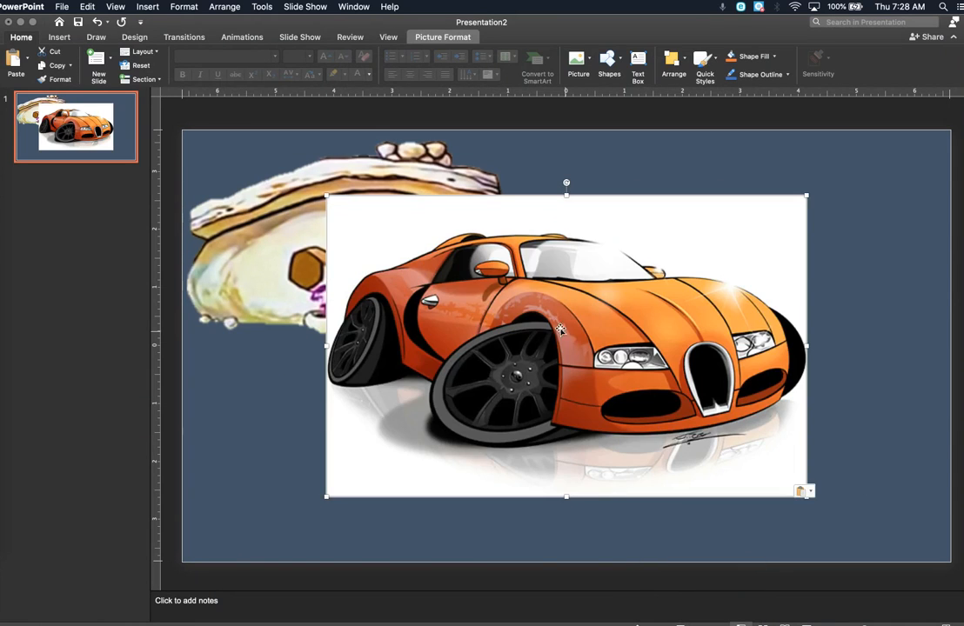
left_click_drag(485, 282, 561, 311)
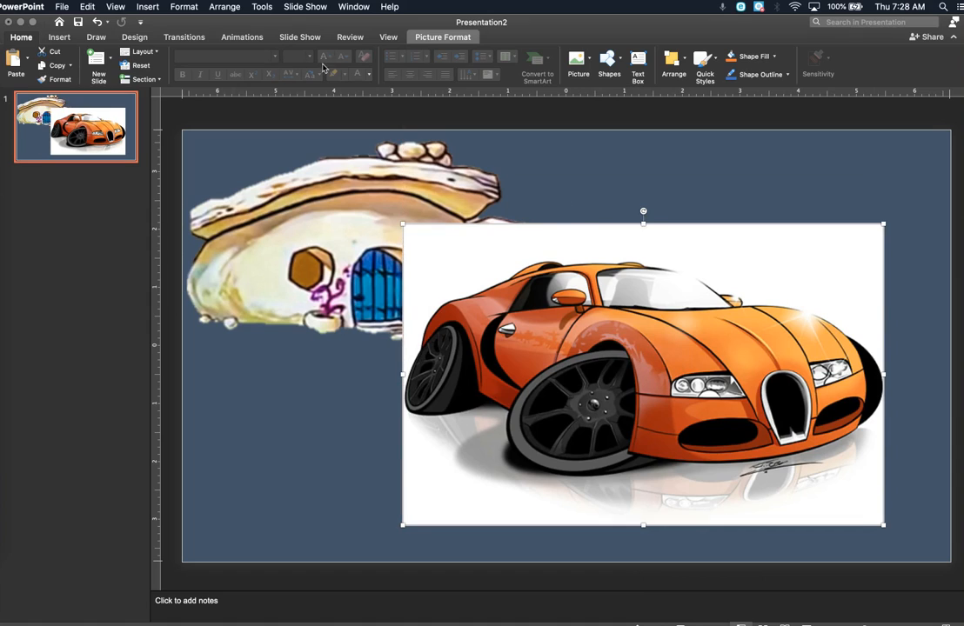
Step: Remove the car picture's background, marking the windshield, front end, grille, headlight, rear wheel and side window as areas to keep
left_click(435, 37)
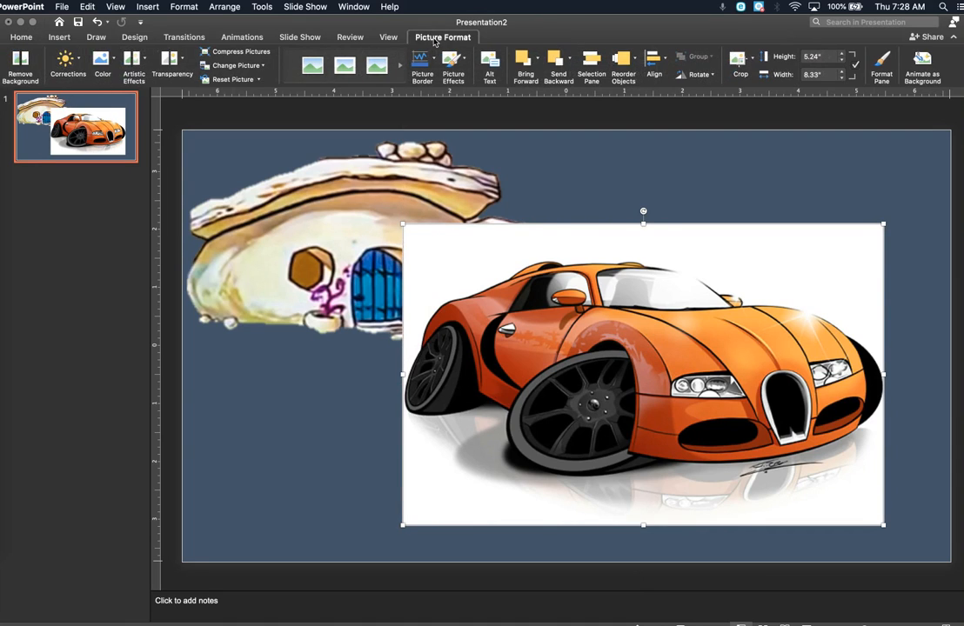
left_click(19, 59)
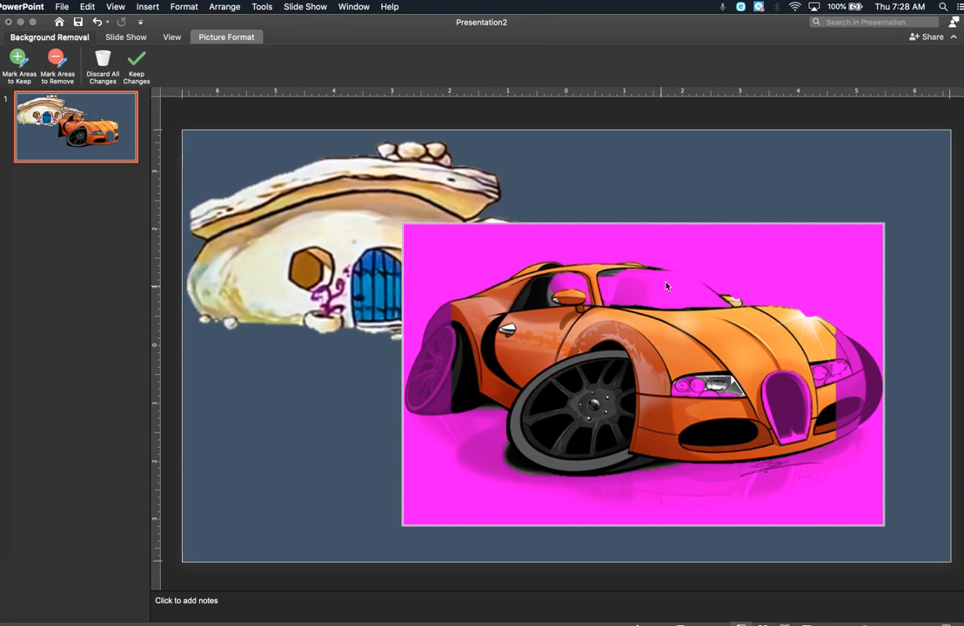
left_click(18, 65)
mouse_move(638, 261)
left_mouse_down()
mouse_move(599, 261)
mouse_move(696, 275)
mouse_move(737, 300)
mouse_move(616, 277)
left_mouse_up()
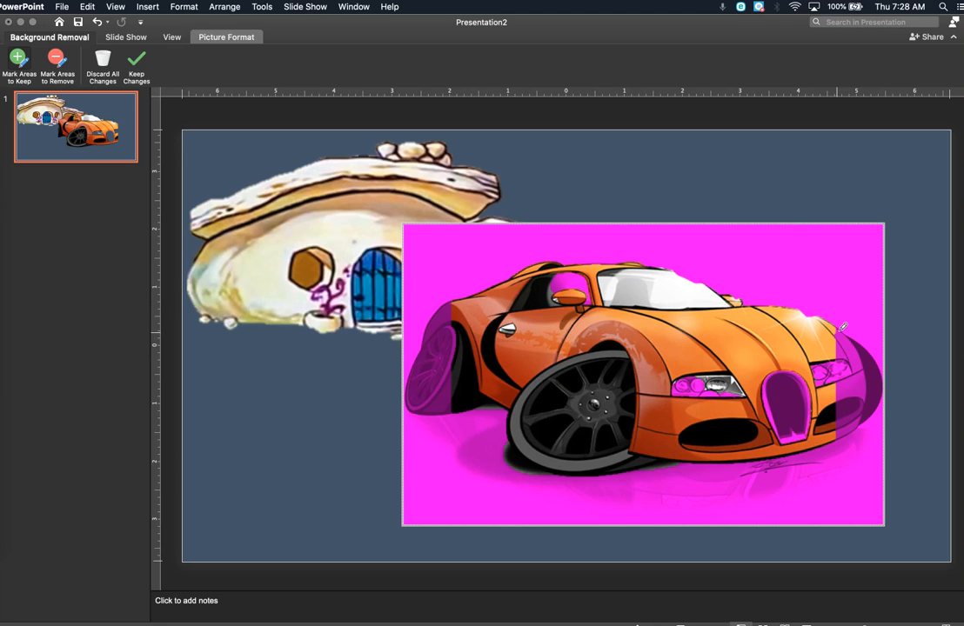
mouse_move(840, 325)
left_mouse_down()
mouse_move(882, 369)
mouse_move(875, 401)
mouse_move(856, 423)
mouse_move(869, 394)
mouse_move(829, 371)
mouse_move(831, 360)
mouse_move(843, 369)
mouse_move(866, 365)
mouse_move(871, 407)
left_mouse_up()
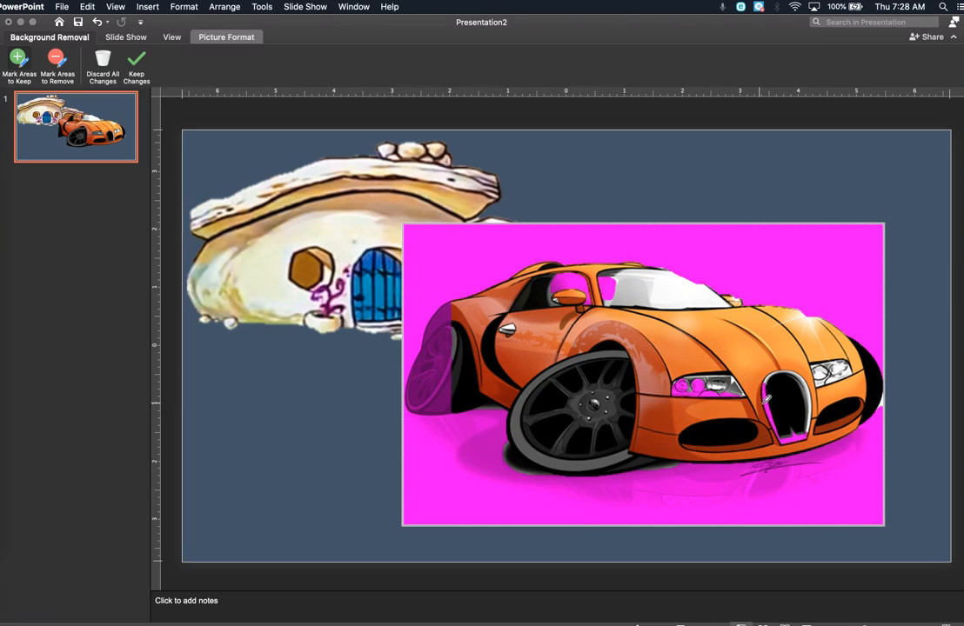
mouse_move(766, 374)
left_mouse_down()
mouse_move(770, 426)
mouse_move(802, 435)
left_mouse_up()
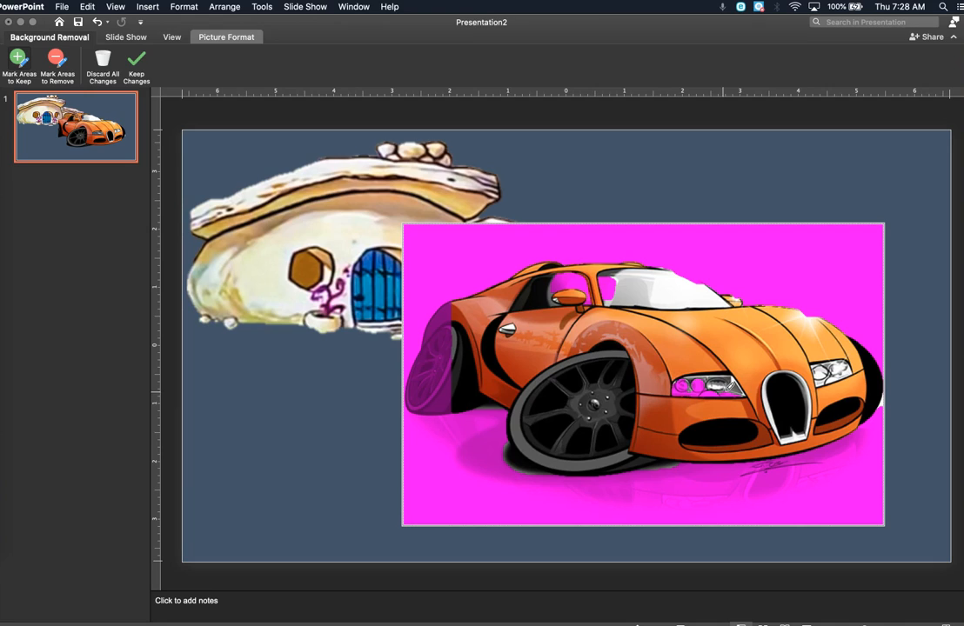
mouse_move(731, 383)
left_mouse_down()
mouse_move(689, 384)
mouse_move(711, 386)
left_mouse_up()
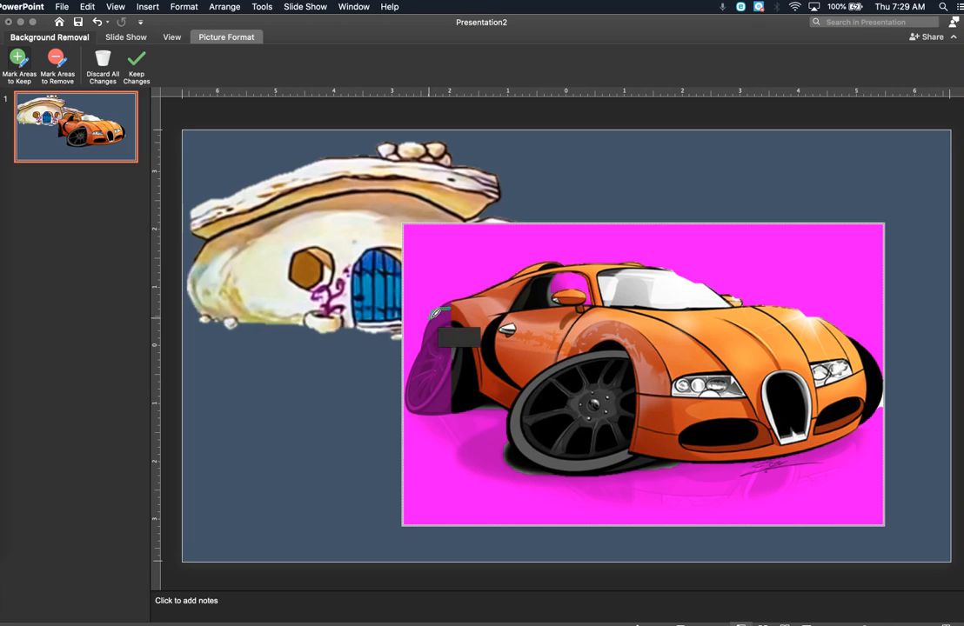
mouse_move(447, 306)
left_mouse_down()
mouse_move(416, 379)
mouse_move(423, 400)
mouse_move(440, 402)
mouse_move(442, 352)
mouse_move(410, 393)
mouse_move(426, 400)
left_mouse_up()
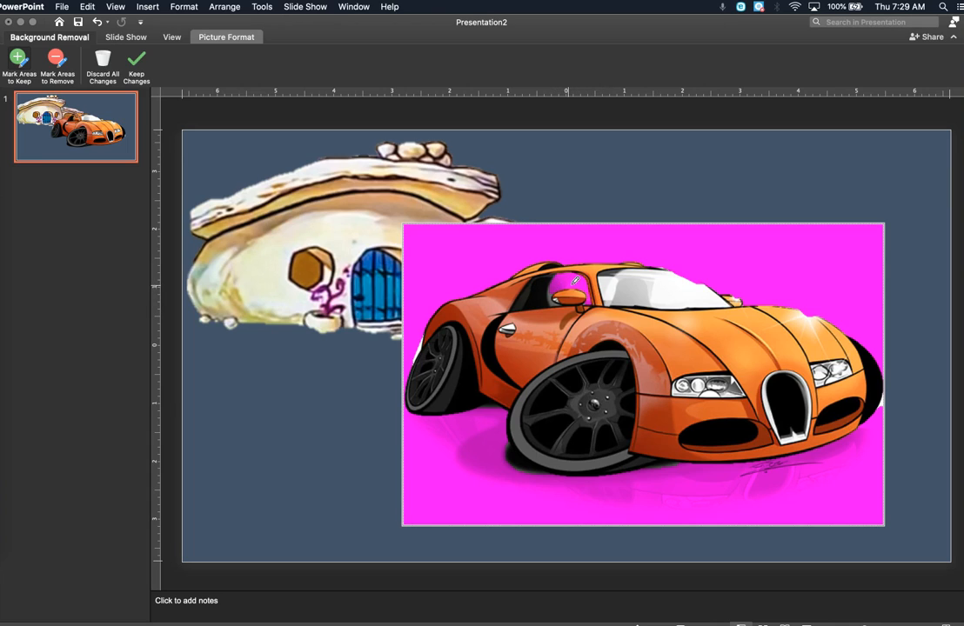
left_click_drag(559, 280, 581, 284)
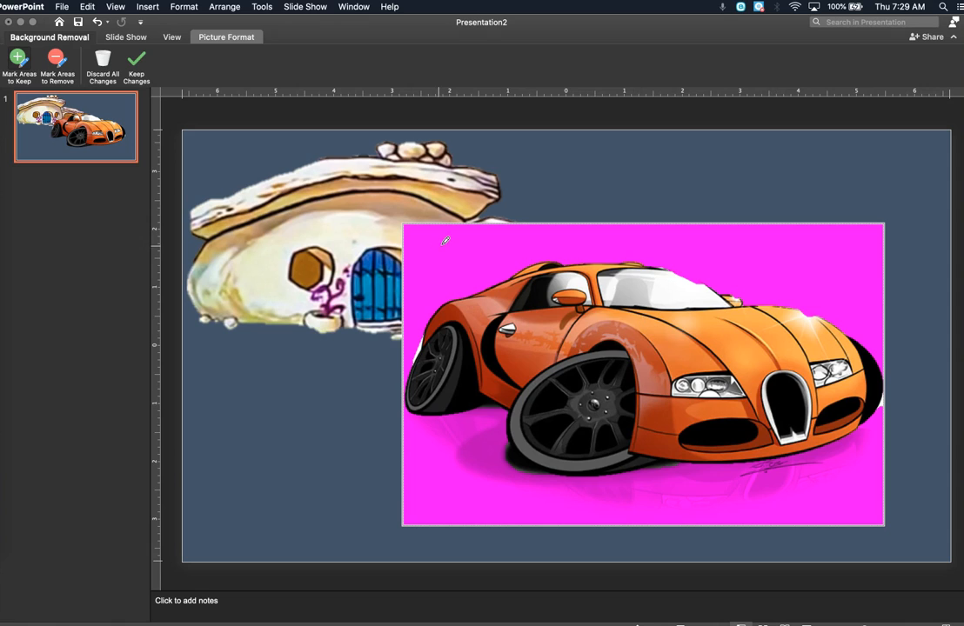
left_click(136, 61)
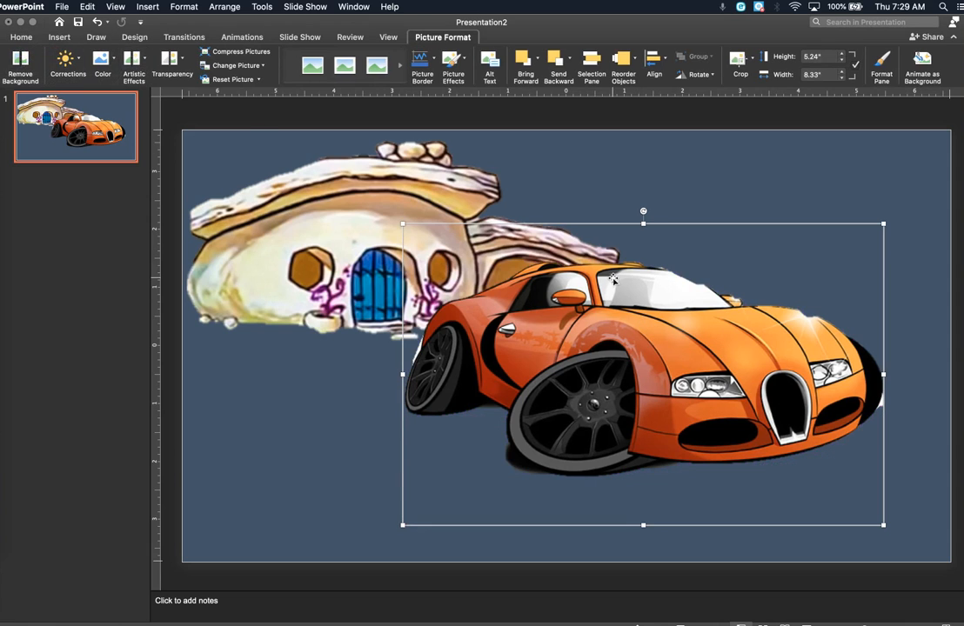
Step: Shrink the car to about 2.16" high by 3.43" wide and place it in front of the house's garage
left_click_drag(614, 279, 619, 220)
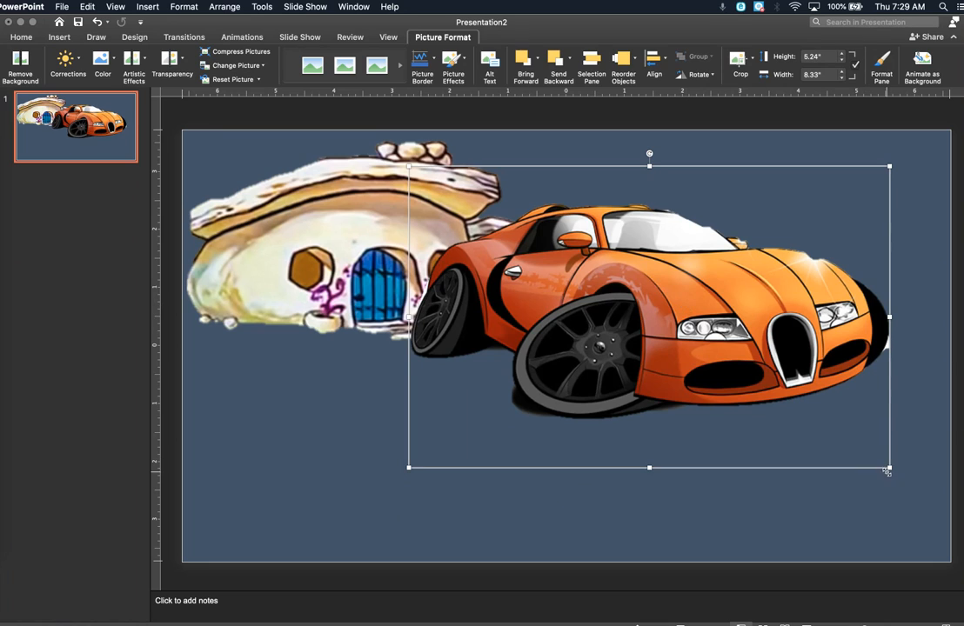
left_click_drag(889, 469, 742, 358)
left_click_drag(652, 278, 745, 344)
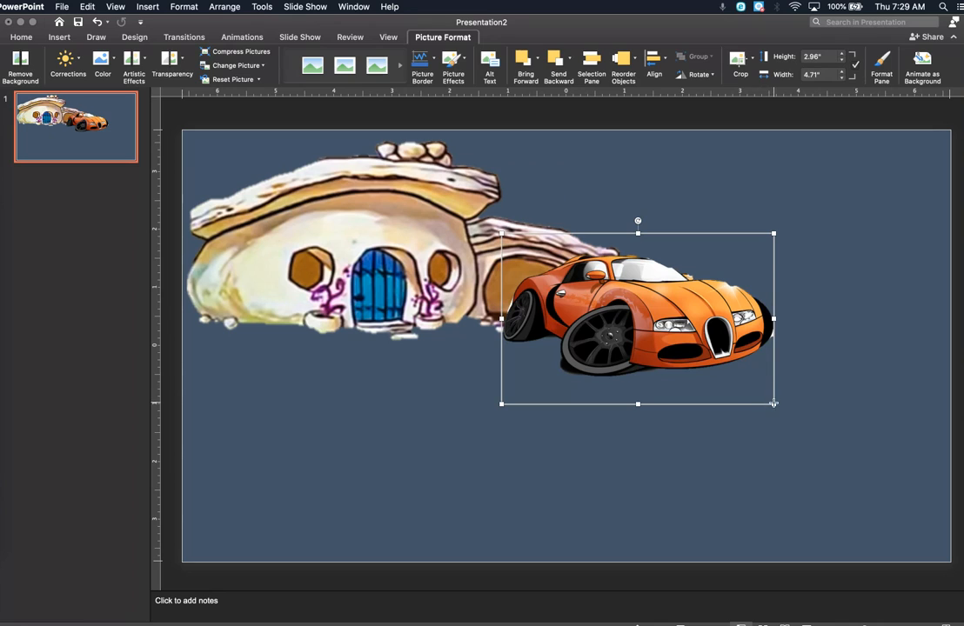
left_click_drag(773, 401, 699, 357)
left_click_drag(645, 301, 666, 329)
left_click(778, 348)
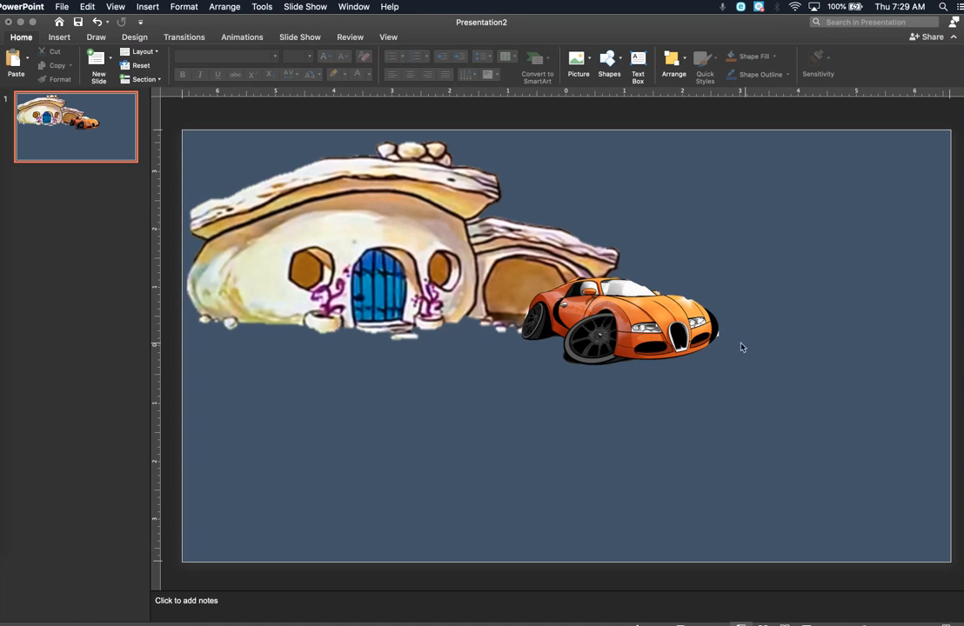
left_click_drag(668, 333, 674, 335)
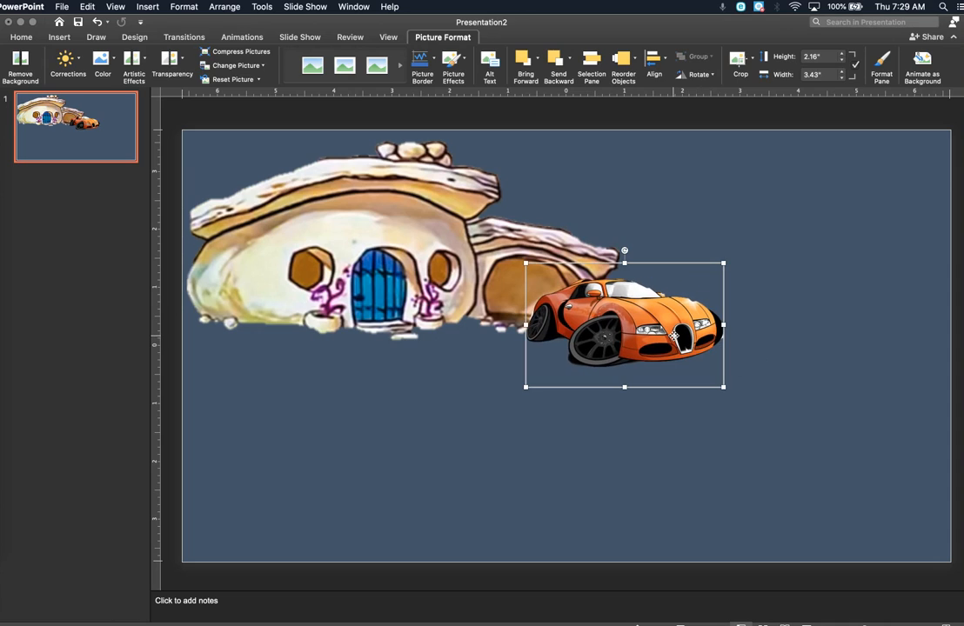